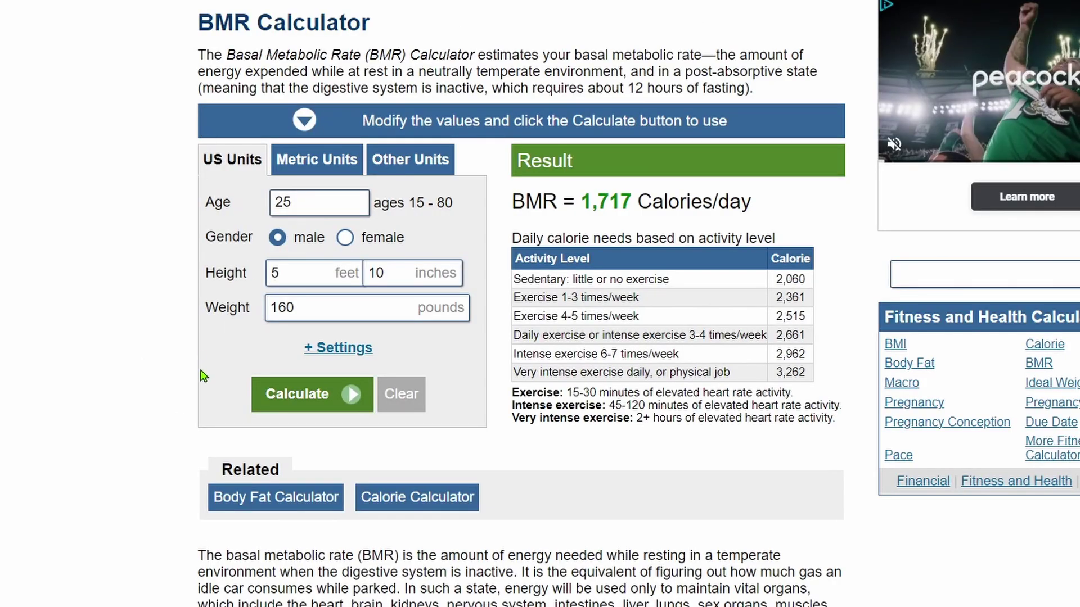
Switch the calculator to Katch-McArdle, trying 30% body fat, then settling on 15%
click(333, 352)
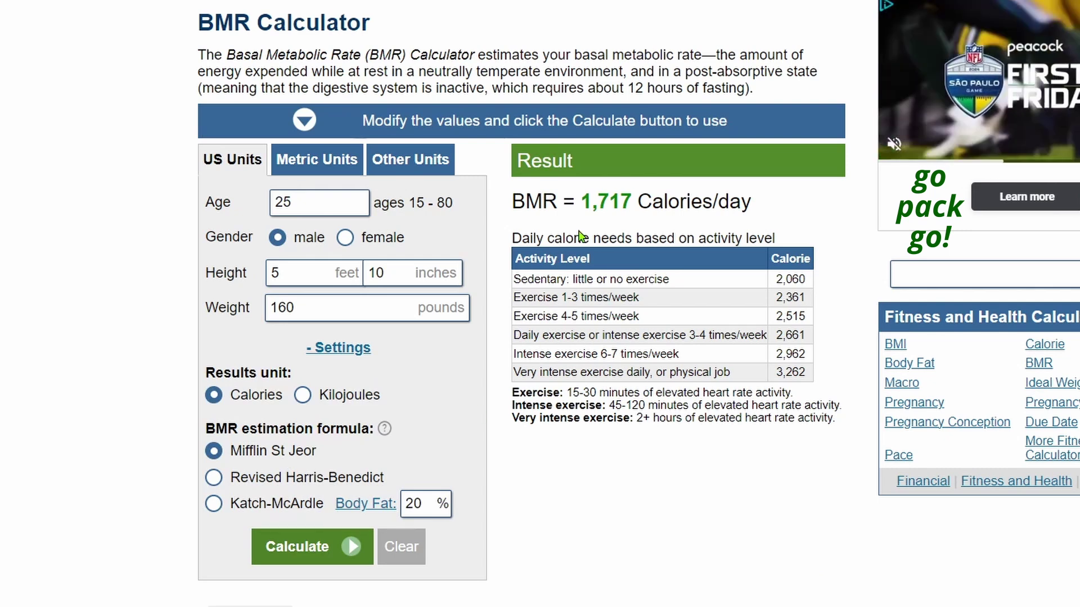
click(214, 505)
double_click(413, 500)
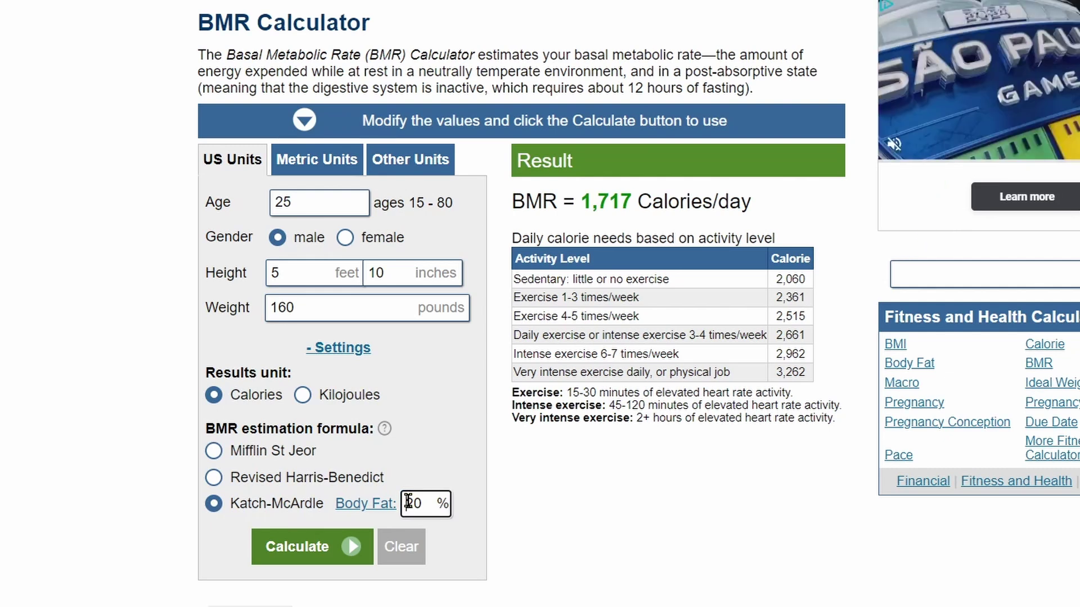
text(30)
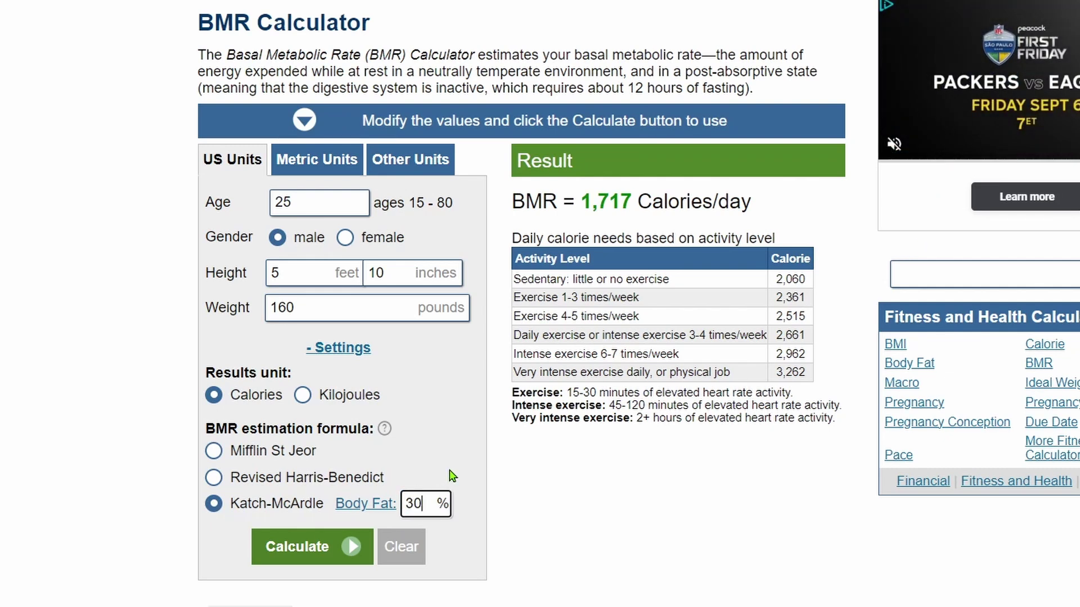
key(Return)
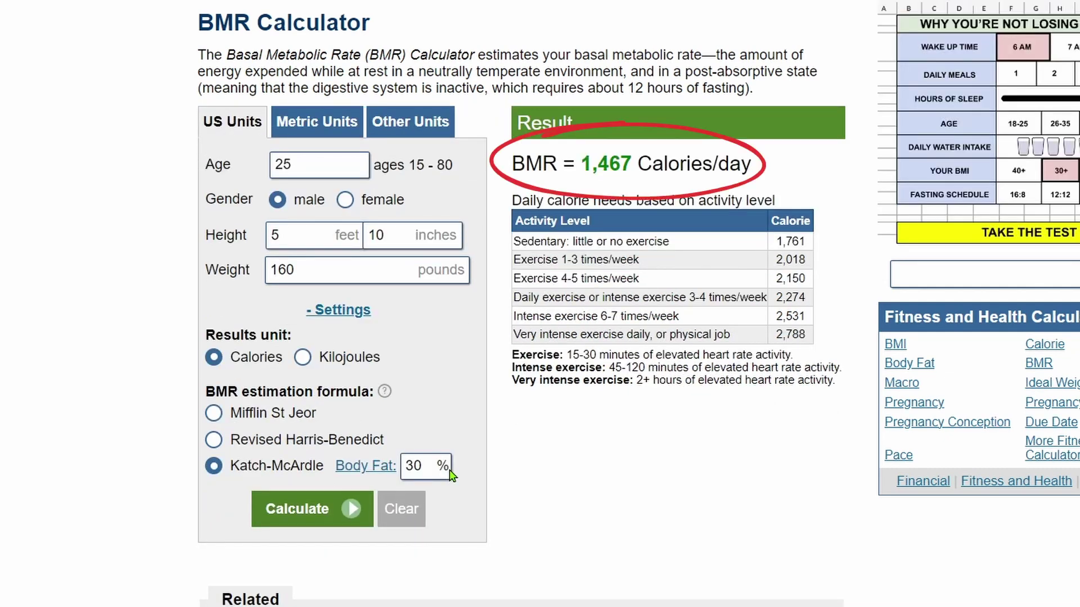
double_click(415, 467)
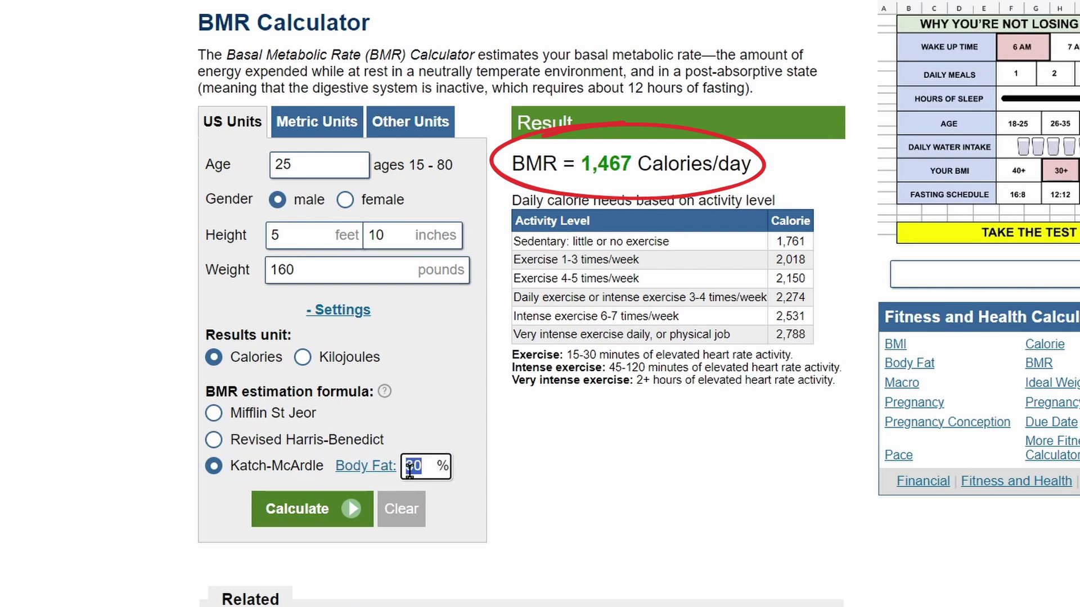
text(15)
key(Return)
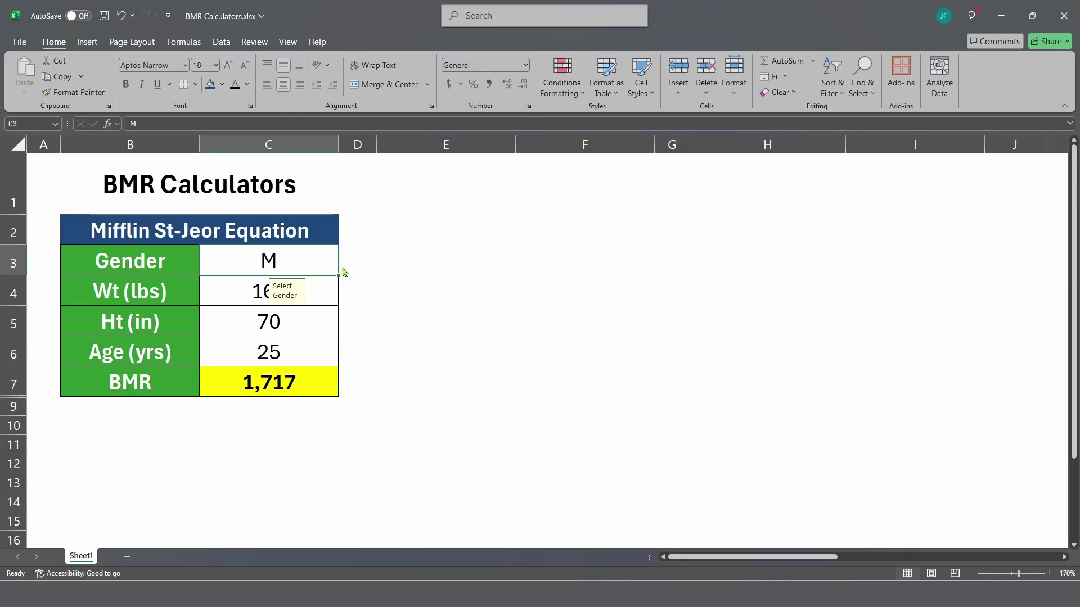
Set the Mifflin table to gender F, weight 170 and height 64 inches
click(343, 270)
click(323, 291)
click(322, 291)
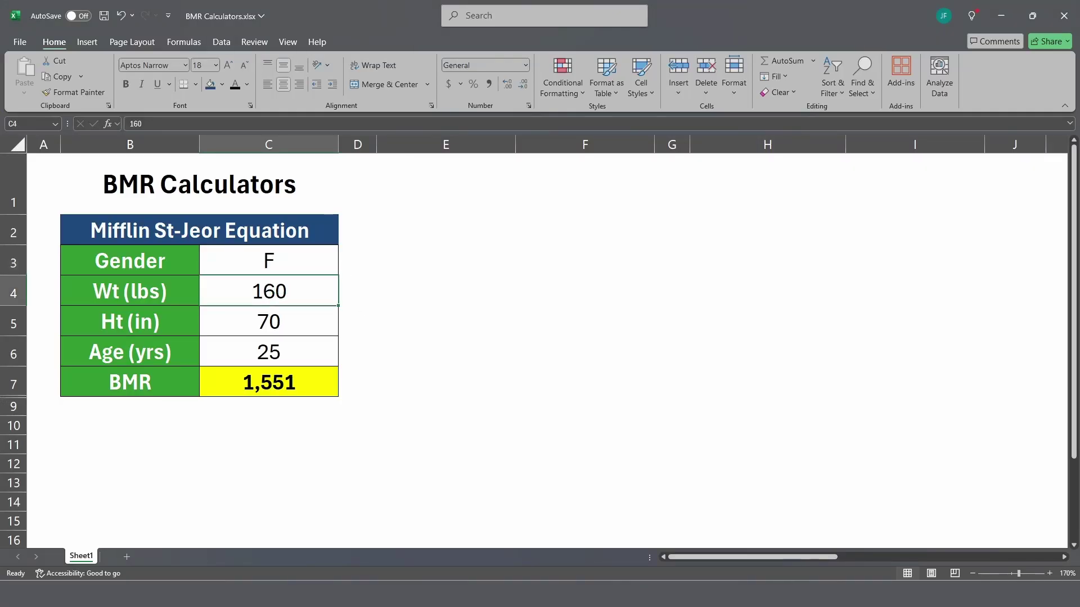
text(170)
key(Return)
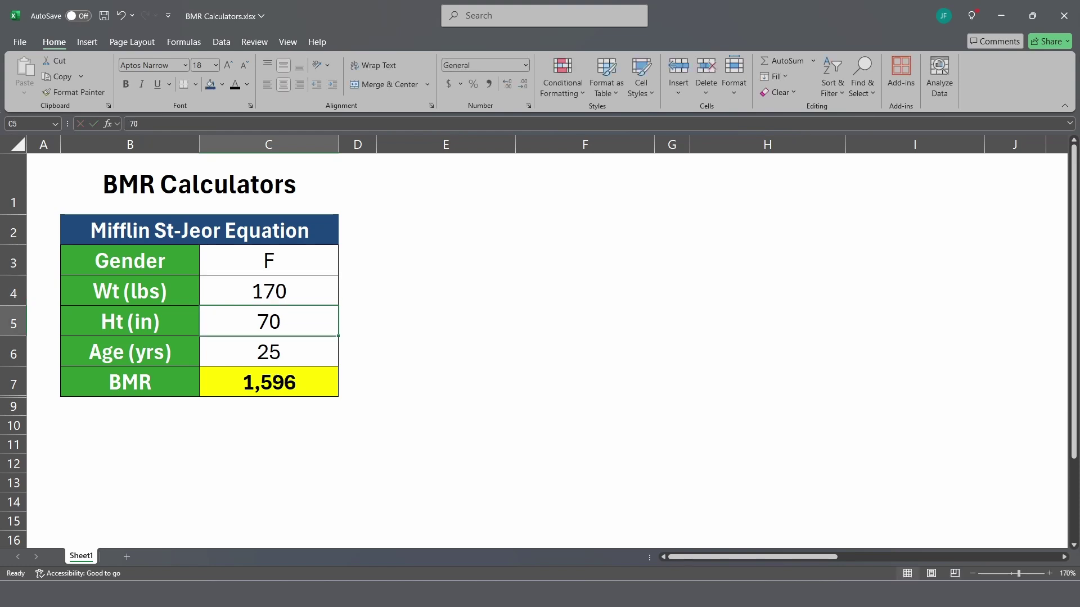
text(64)
key(Return)
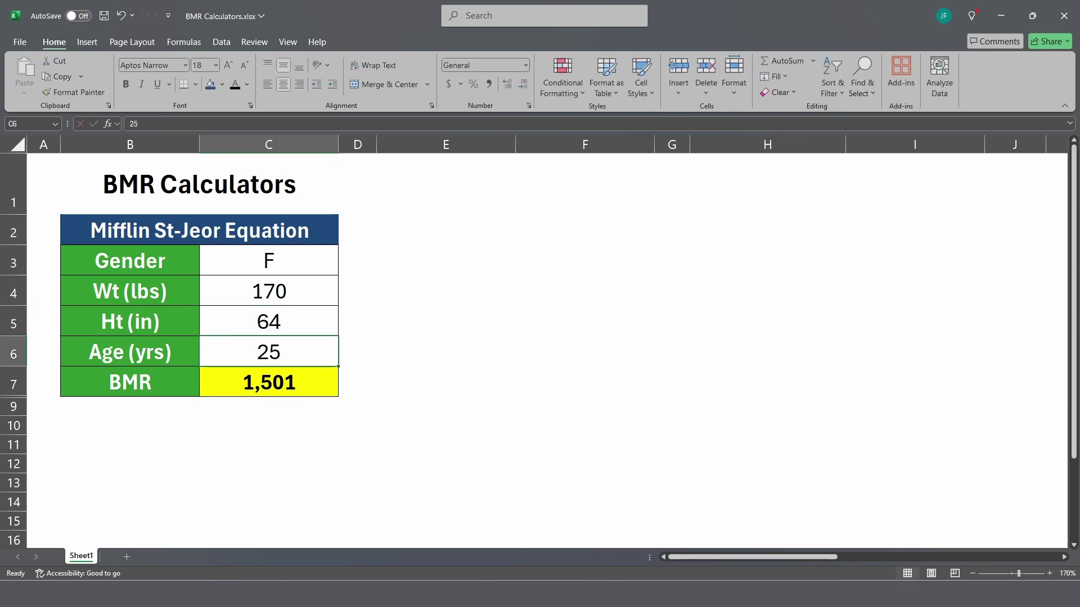
click(330, 378)
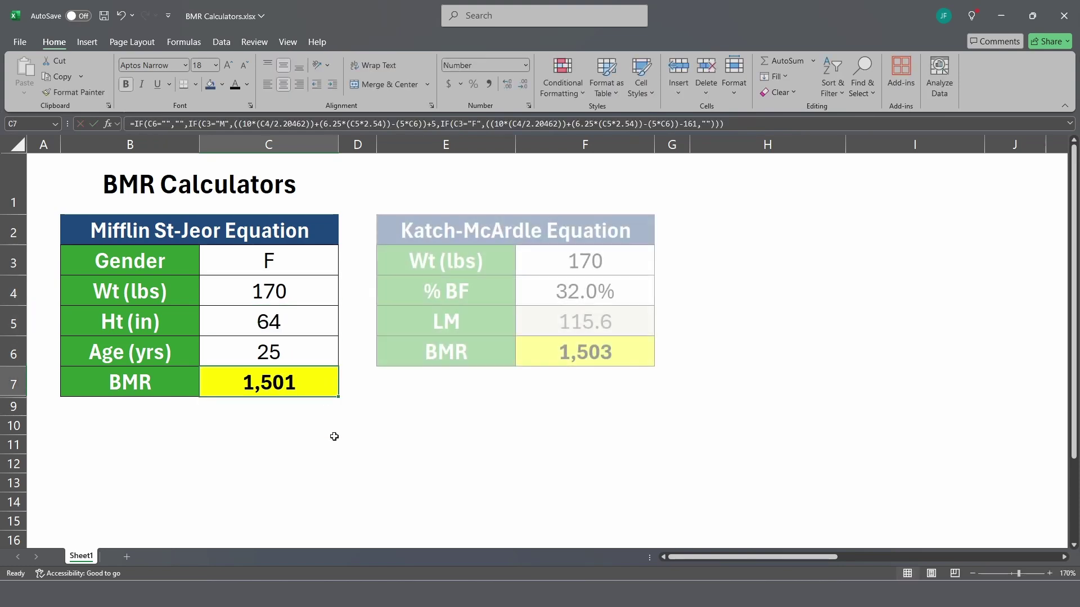
Set the Katch-McArdle body fat in F4 to 40%
click(582, 294)
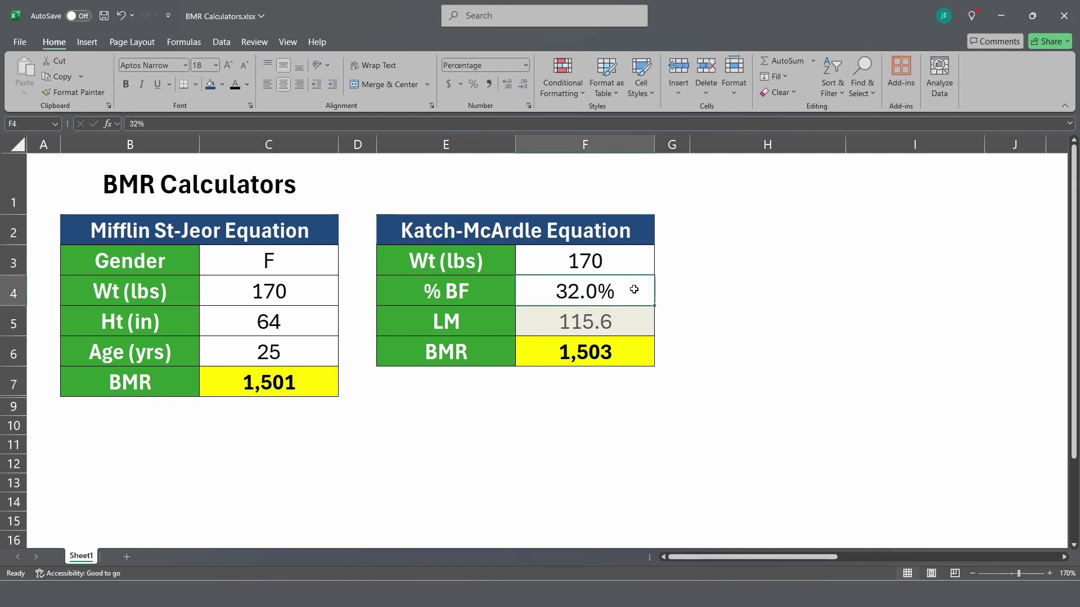
text(40)
key(Return)
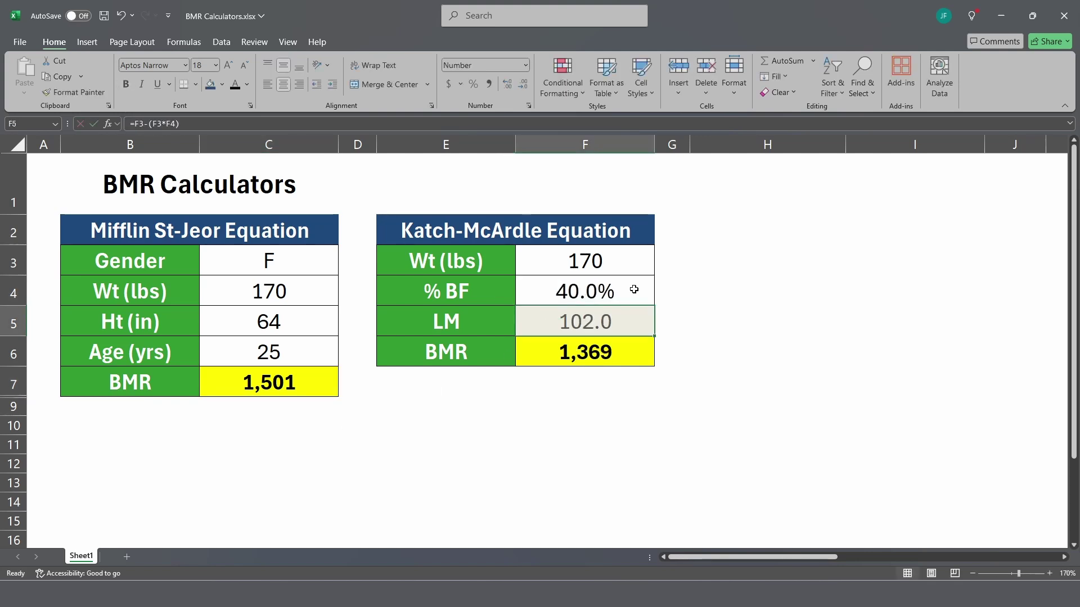
click(629, 352)
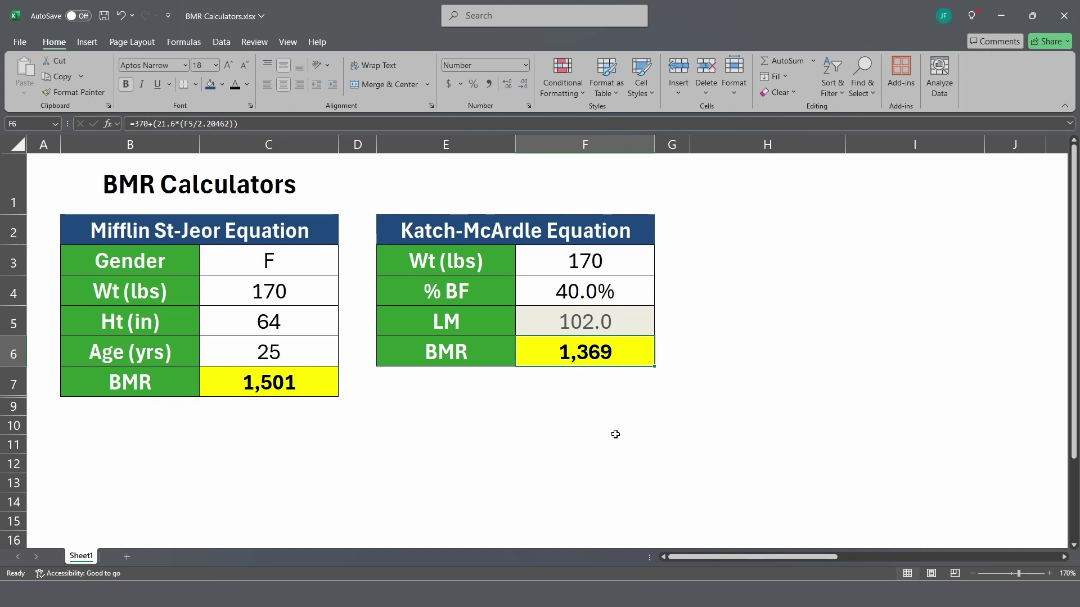
key(ctrl+z)
shift+click(637, 317)
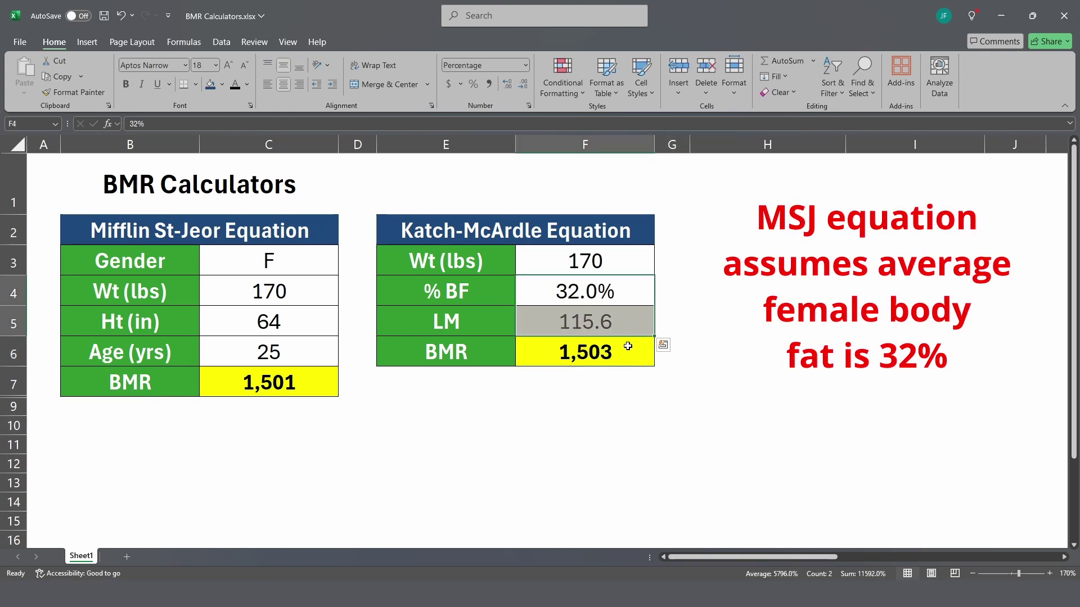
click(633, 299)
text(40)
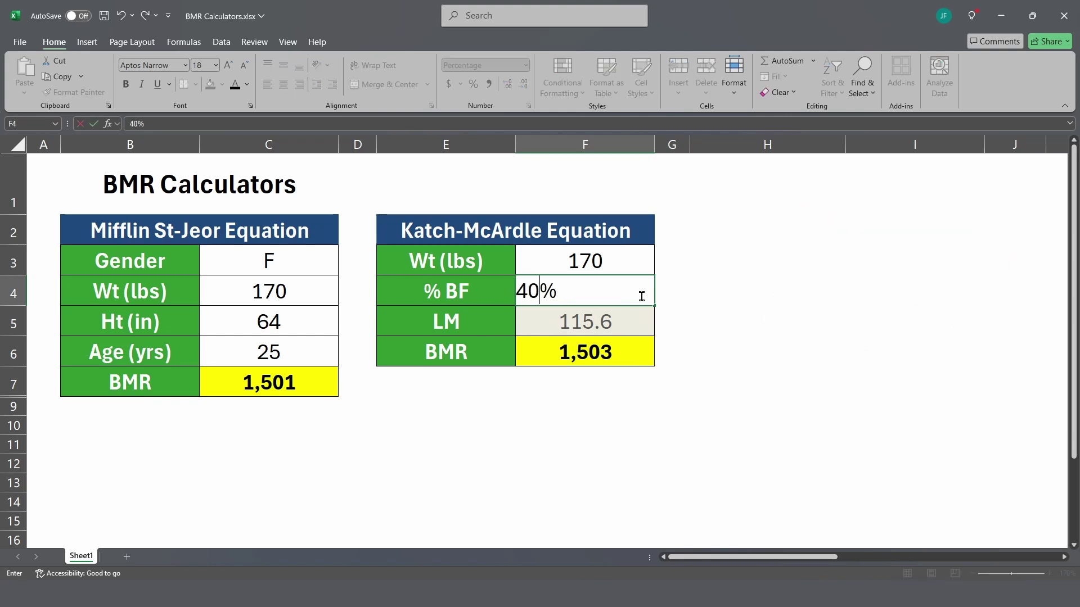
key(Return)
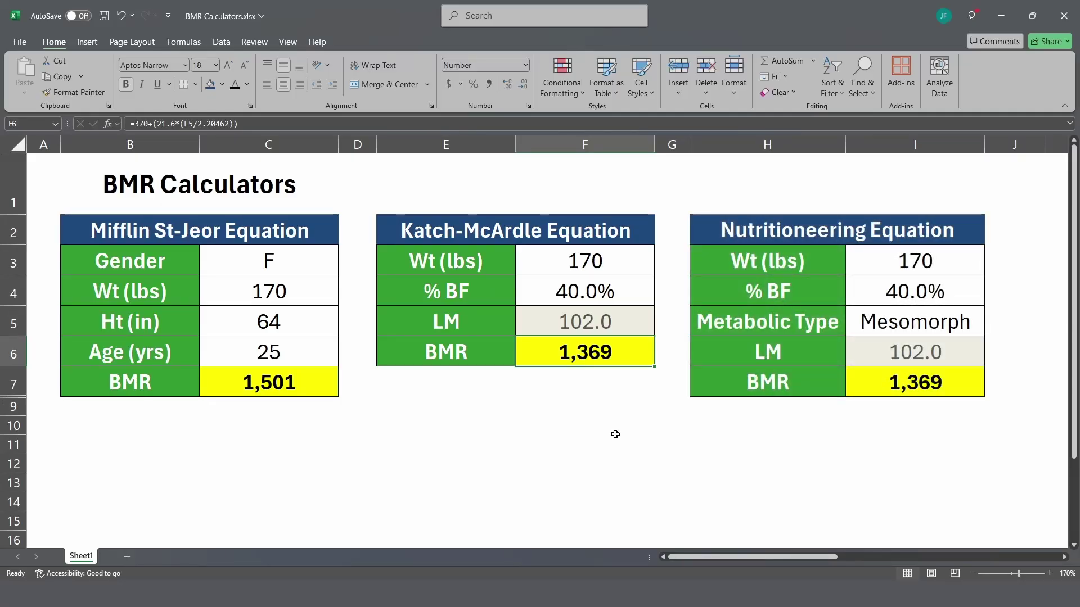
Choose Endomorph as the metabolic type in I5 and check the BMR formula in I7
click(963, 321)
click(989, 333)
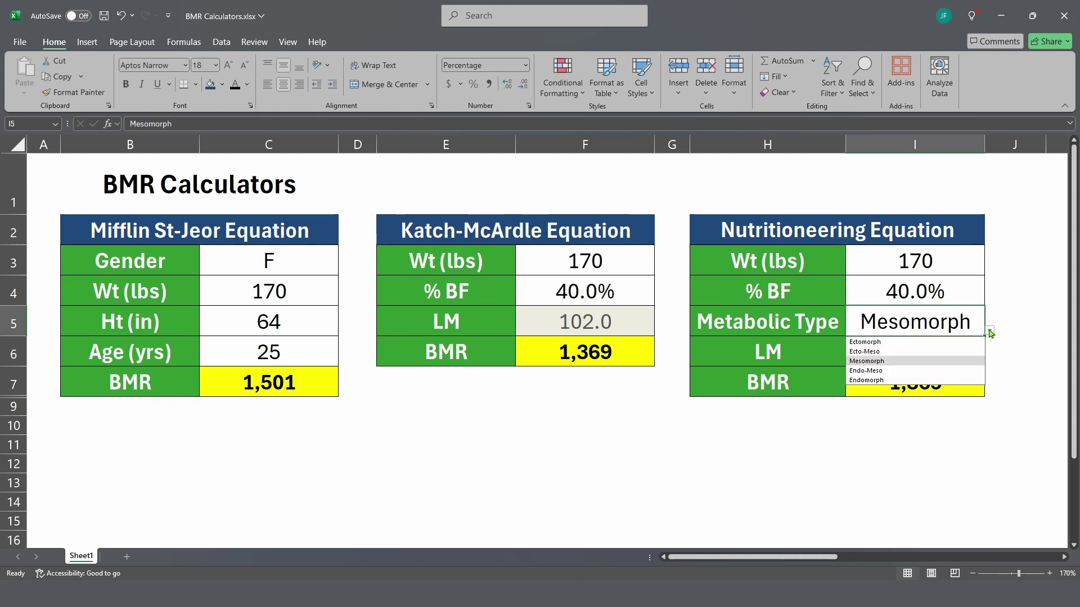
click(961, 381)
click(960, 377)
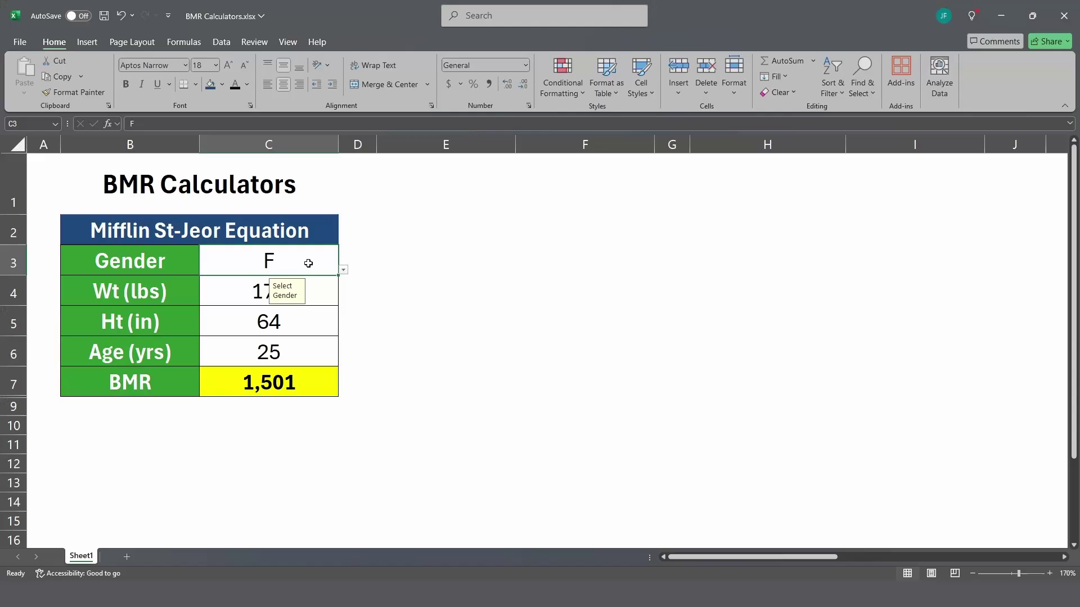
click(343, 269)
Fill the Mifflin table with gender M, 172 lbs, 69 inches and age 38
click(327, 288)
click(321, 291)
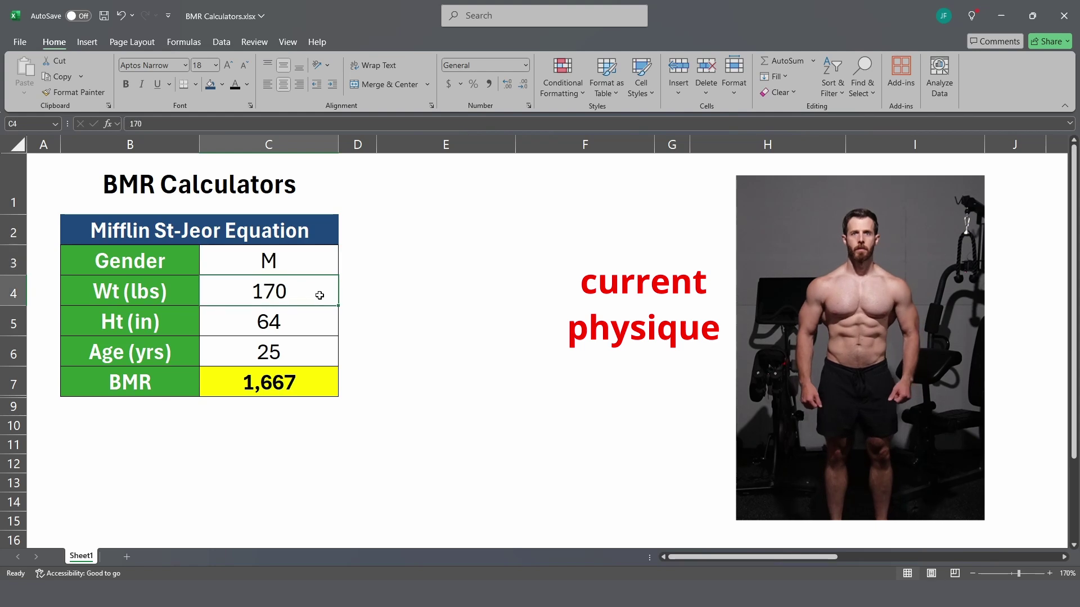
text(172)
key(Return)
text(69)
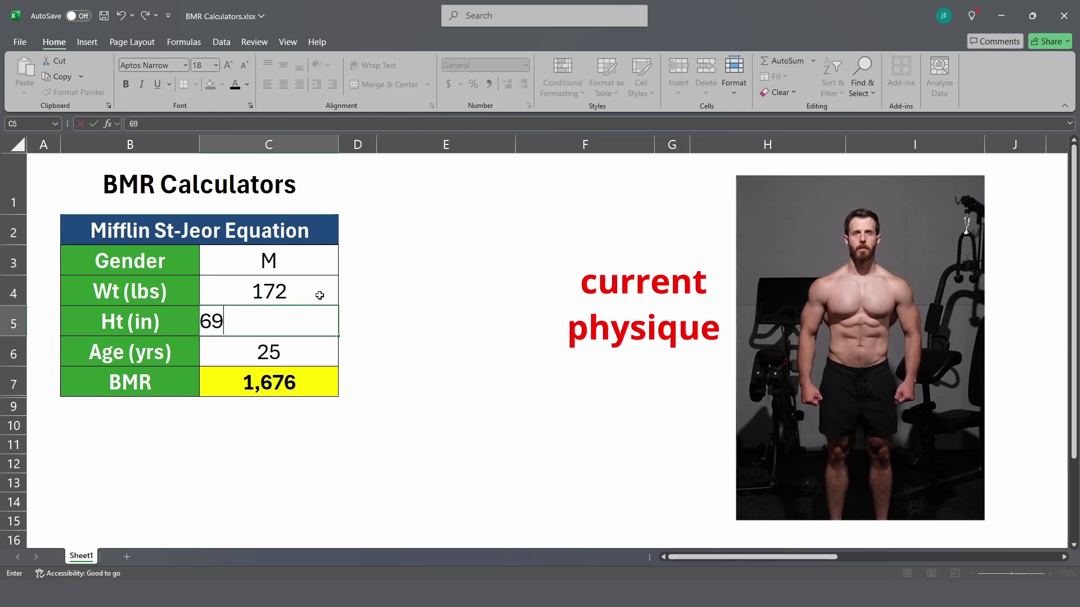
key(Return)
text(38)
key(Return)
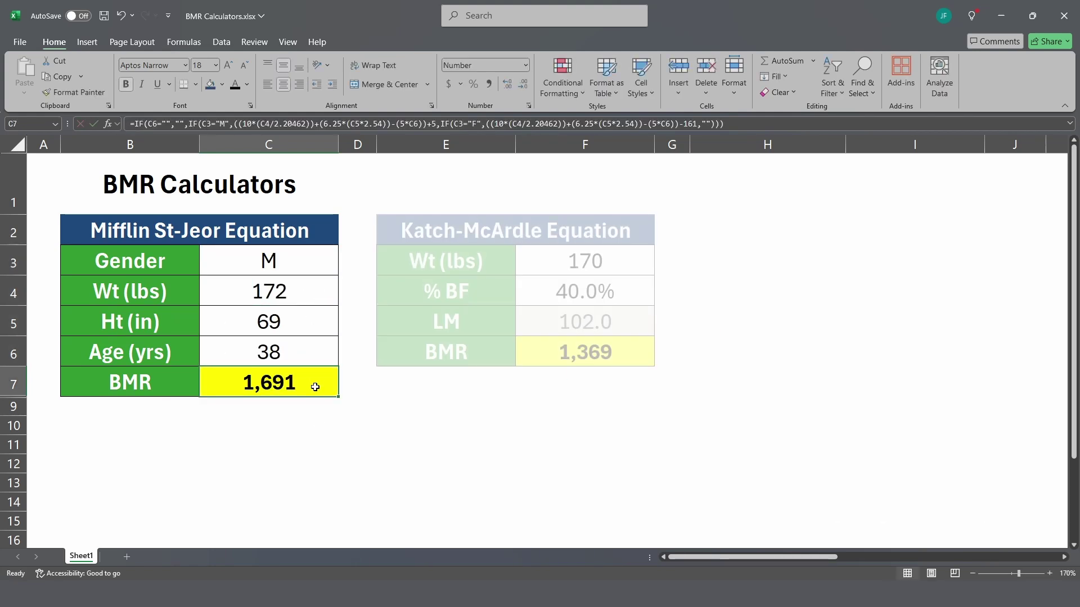
Enter weight 172 and 12% body fat in the Katch-McArdle table
text(172)
key(Return)
text(12)
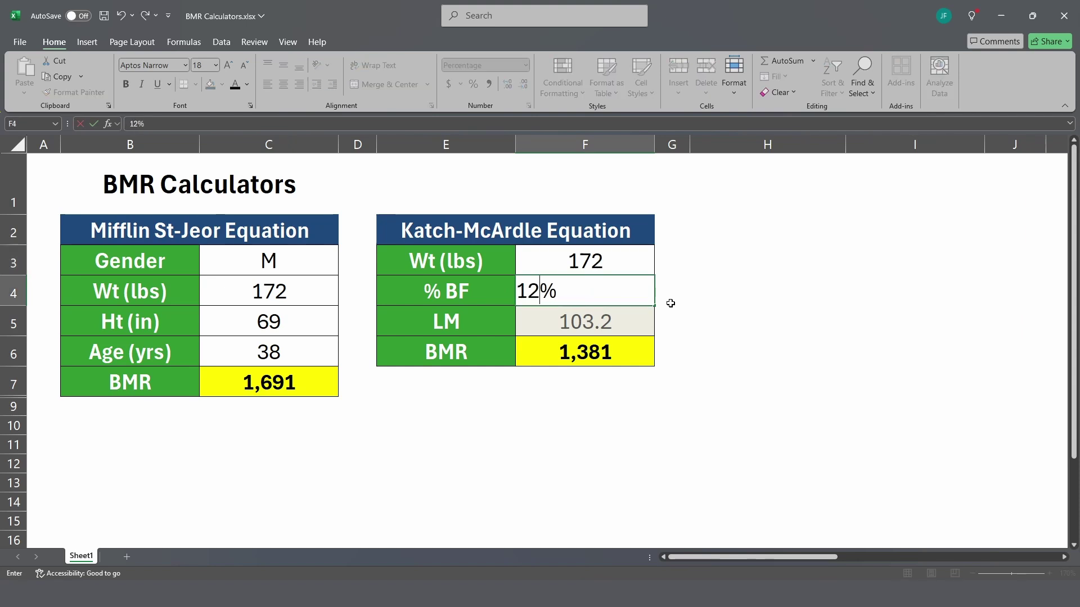
key(Return)
Compare BMRs at 21.7% body fat, restore 12%, and set the metabolic type to Ecto-Meso
click(639, 352)
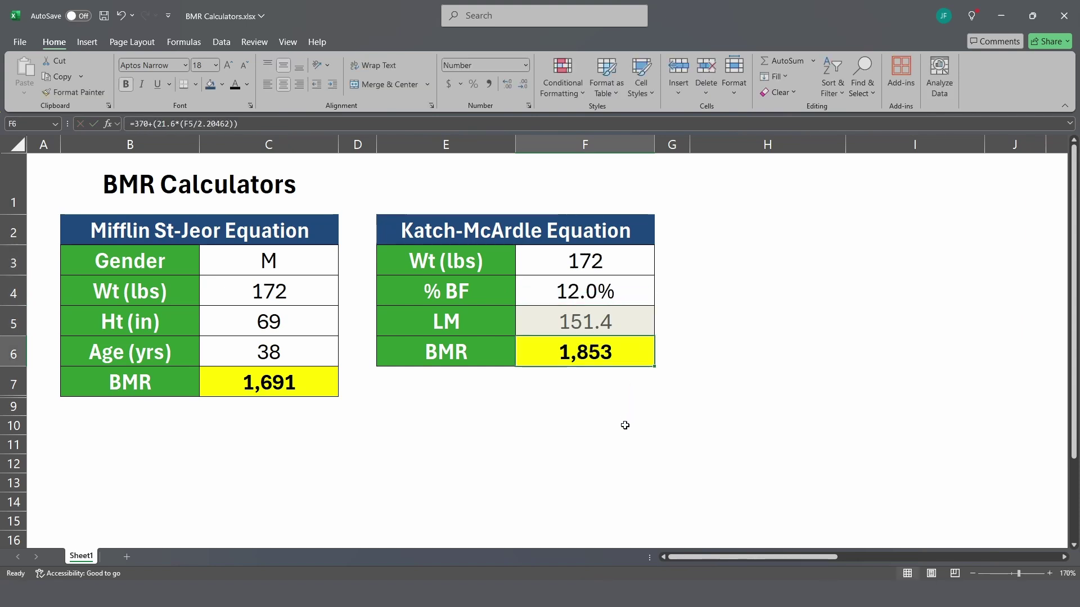
click(622, 290)
text(21.7)
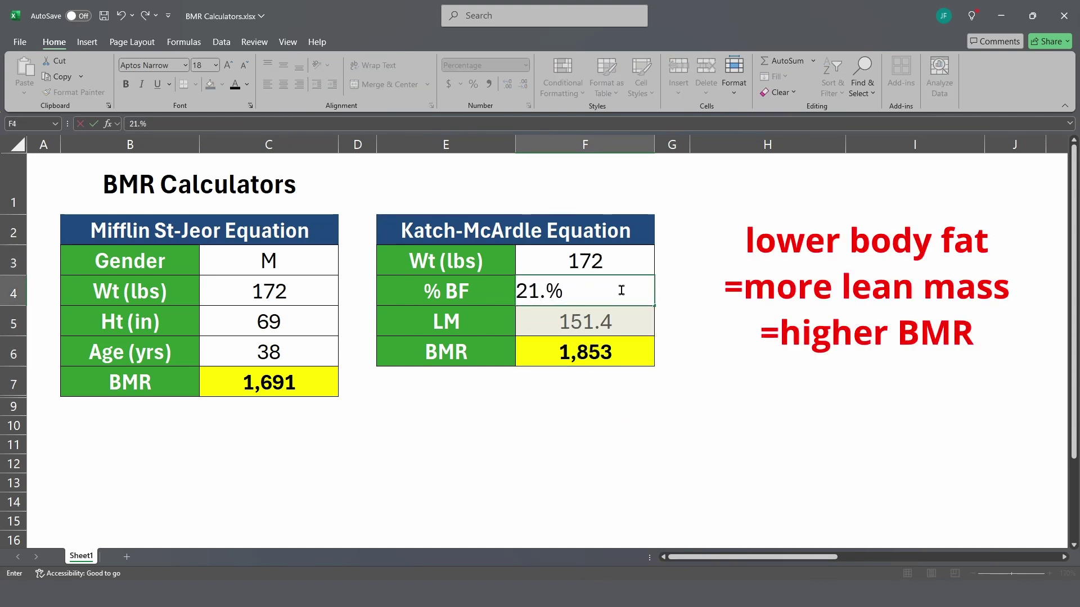
key(Return)
click(620, 357)
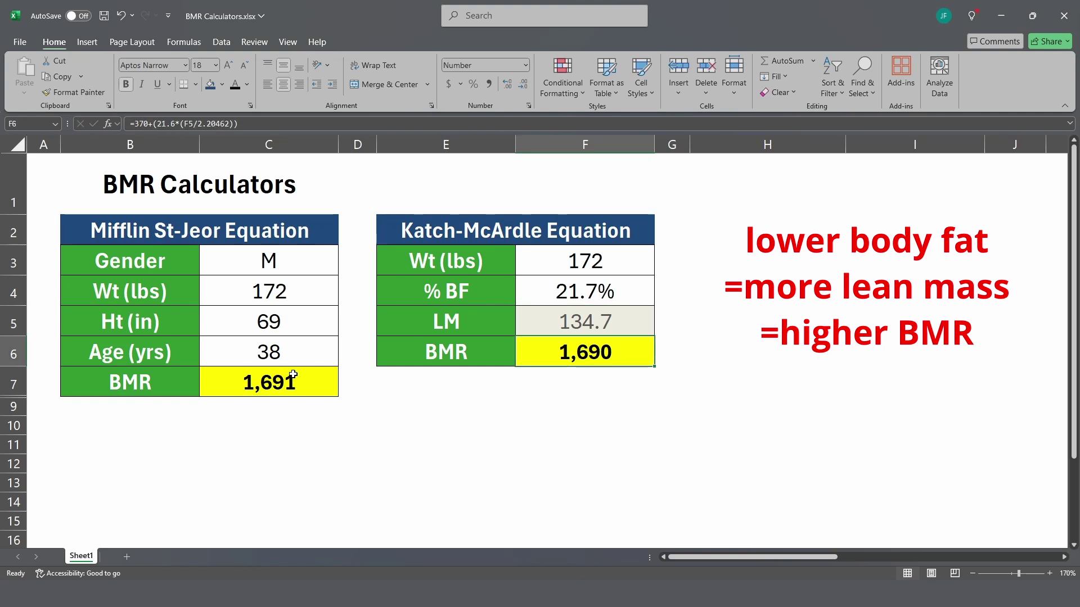
ctrl+click(294, 375)
ctrl+click(549, 316)
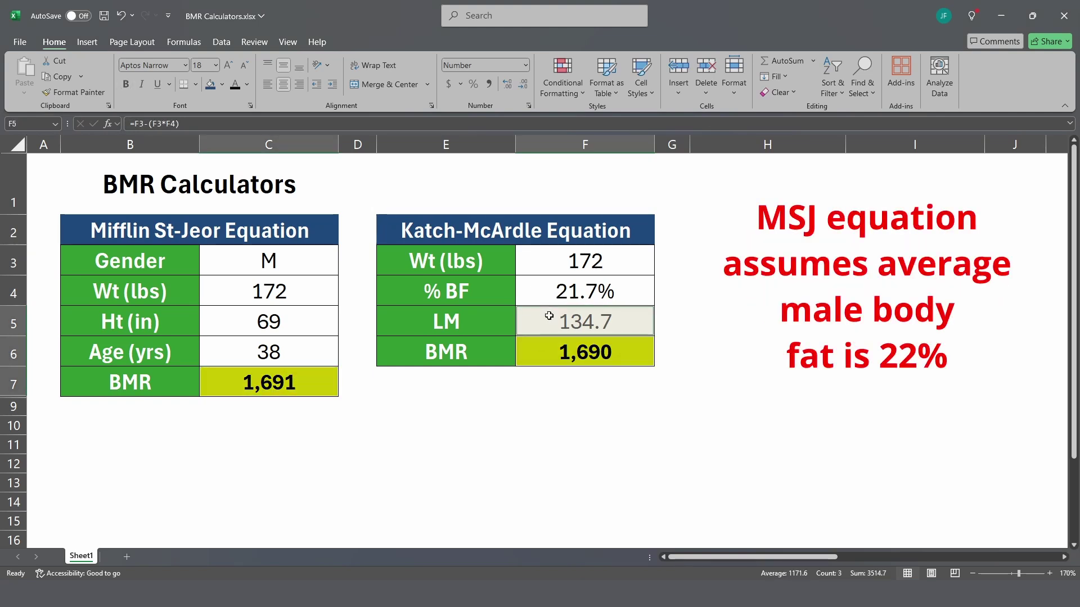
click(593, 284)
text(12)
key(Return)
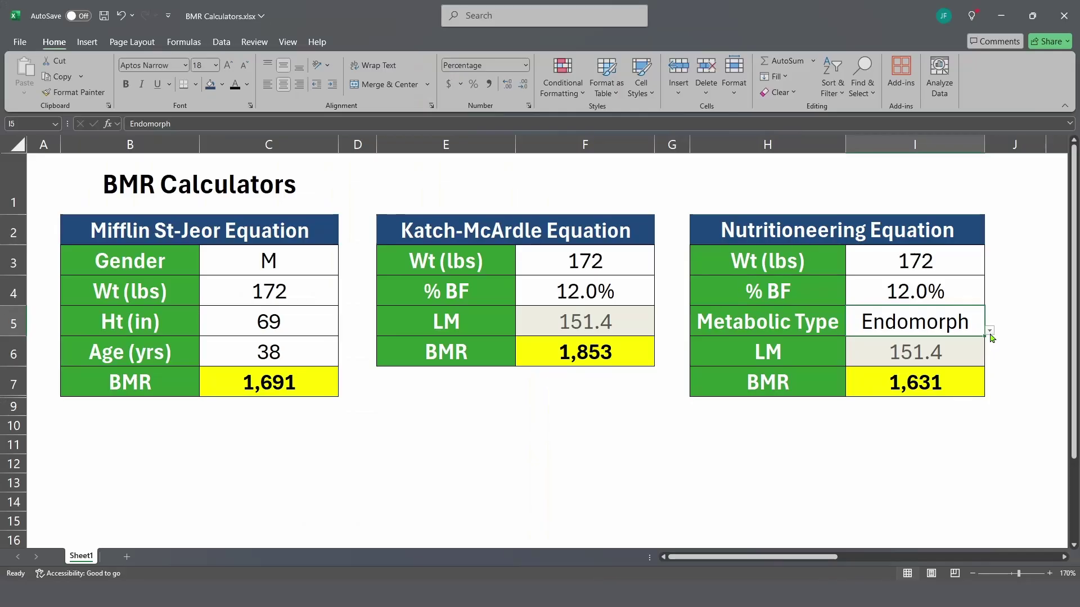
click(989, 330)
click(955, 352)
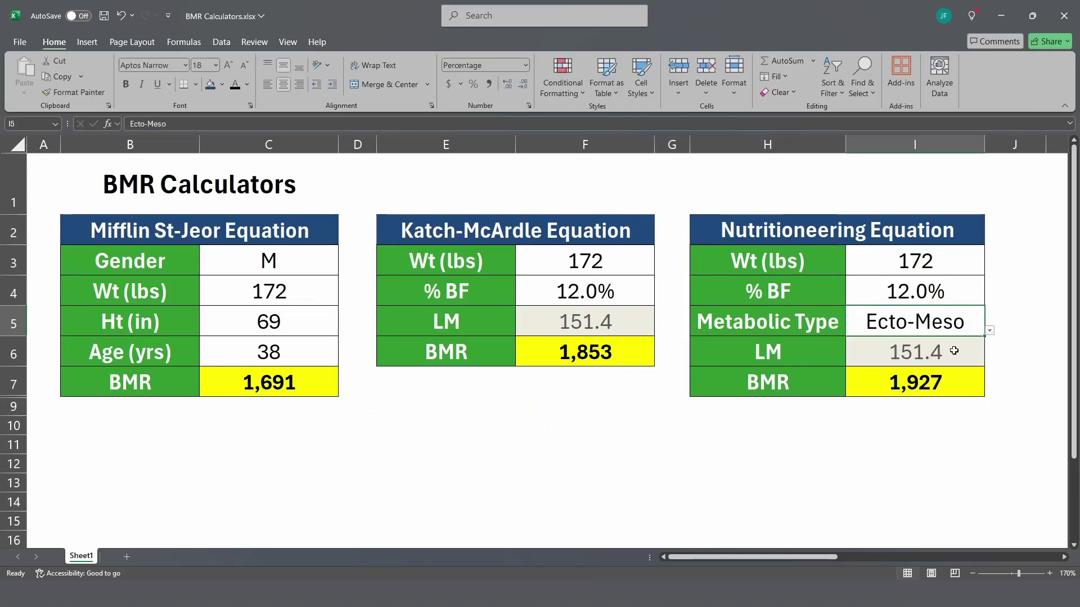